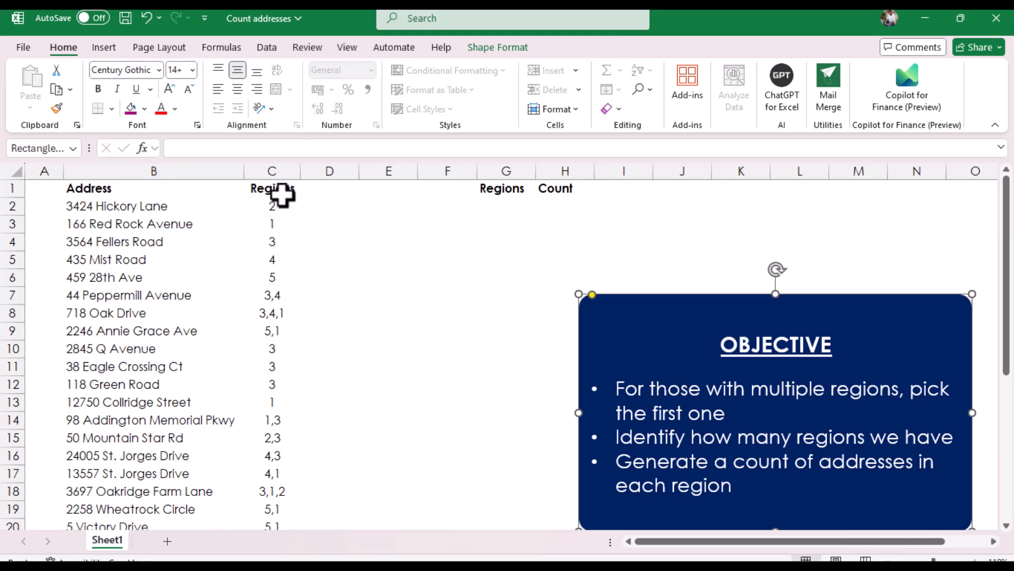
Review the Address and Regions columns and the three goals listed in the OBJECTIVE box
{"action": "left_click", "coordinate": [169, 170]}
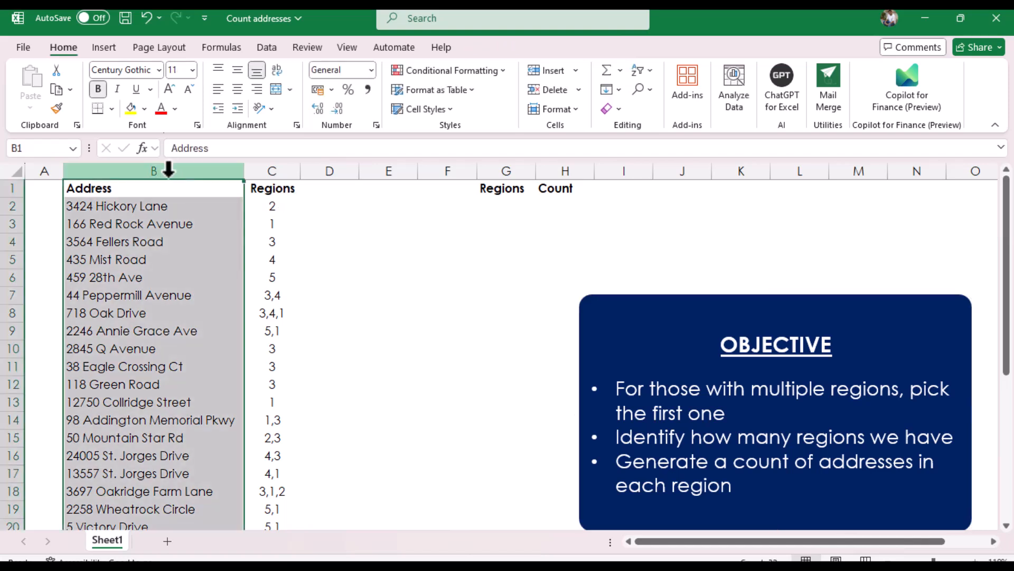
{"action": "left_click", "coordinate": [272, 170]}
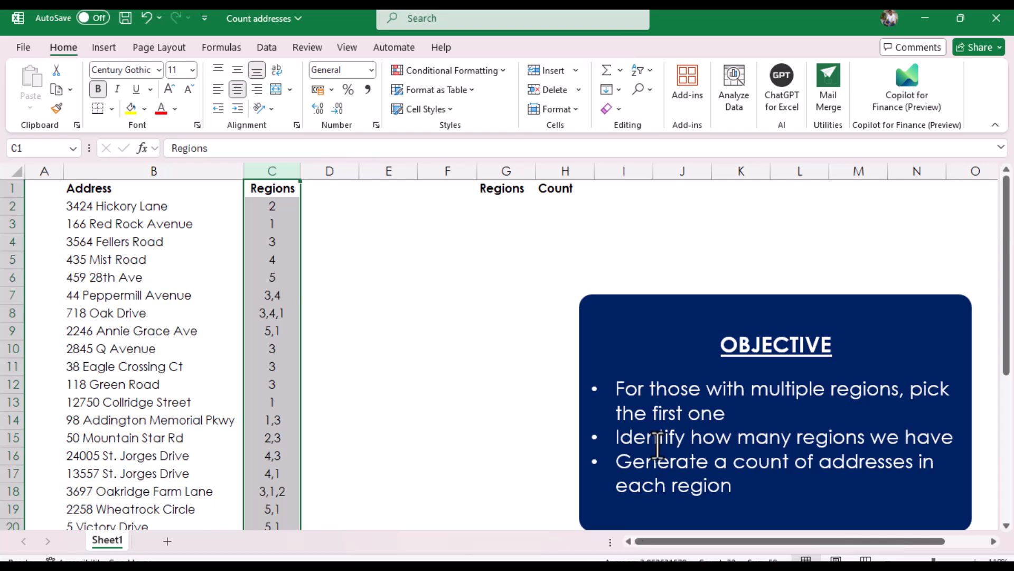
{"action": "left_click_drag", "start_coordinate": [614, 438], "coordinate": [938, 440]}
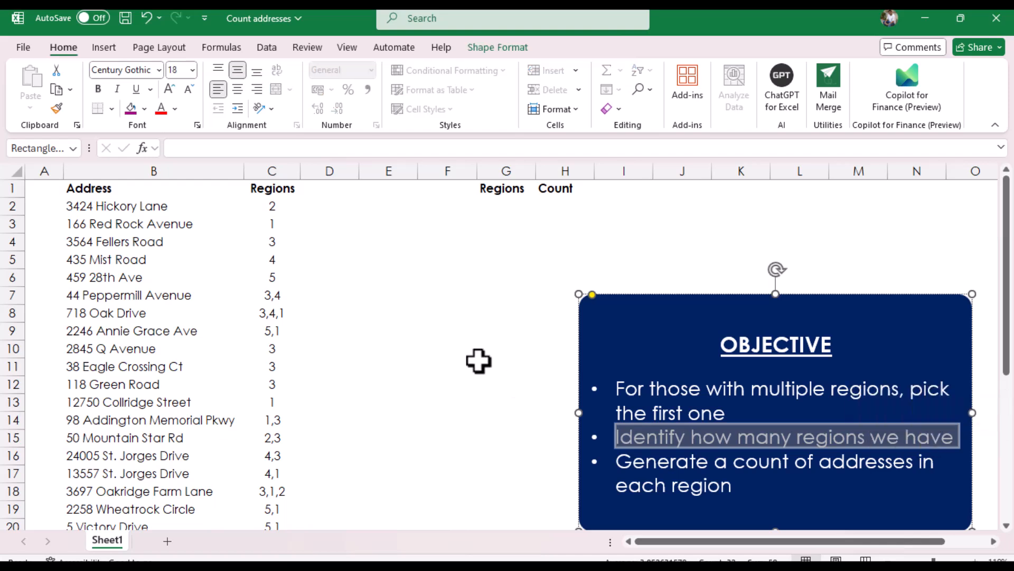
{"action": "left_click", "coordinate": [655, 483]}
{"action": "left_click_drag", "start_coordinate": [614, 460], "coordinate": [740, 483]}
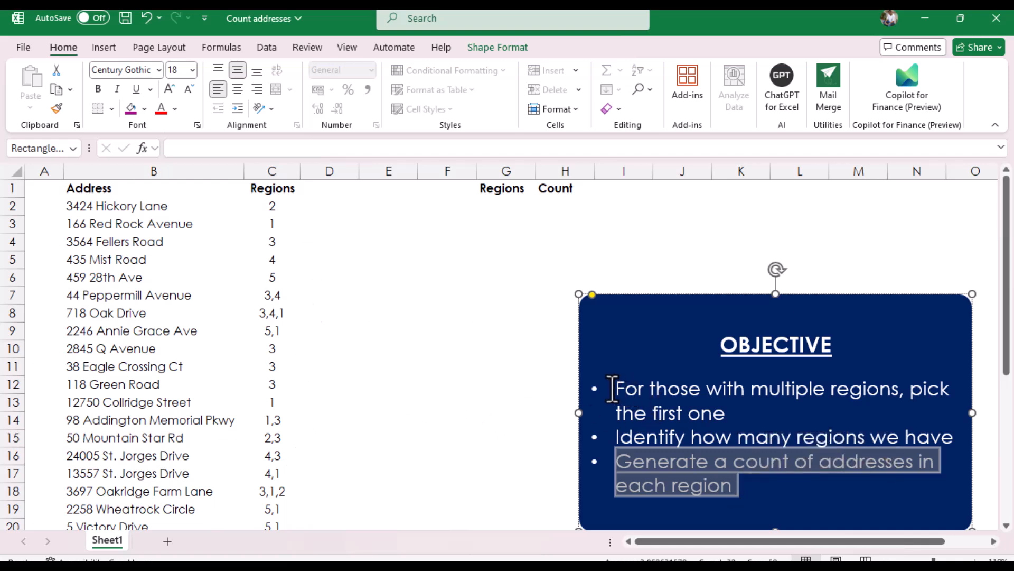
{"action": "left_click_drag", "start_coordinate": [616, 388], "coordinate": [713, 404]}
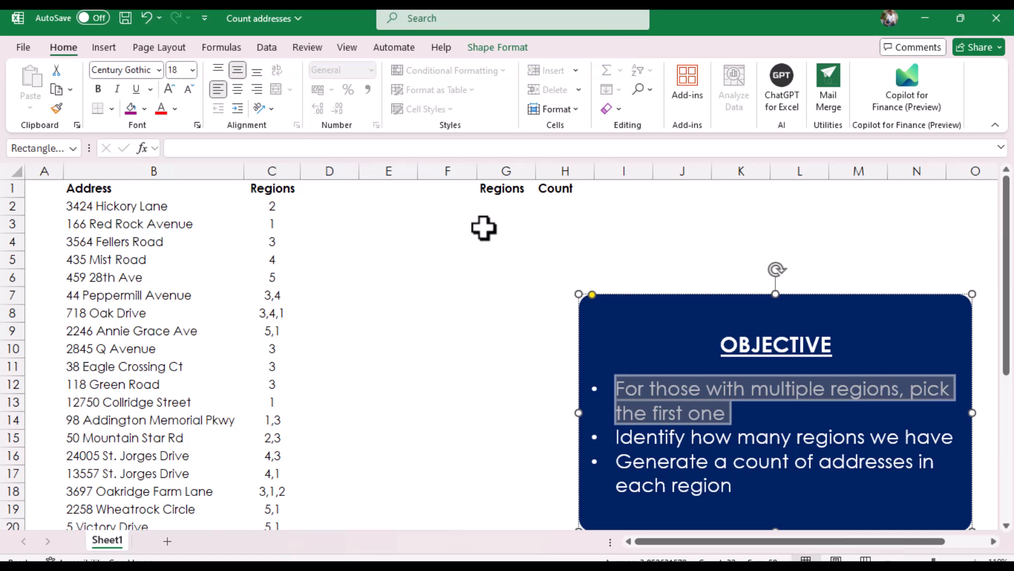
Add the bold header "Region" in cell D1, beside the Regions column
{"action": "left_click", "coordinate": [330, 190]}
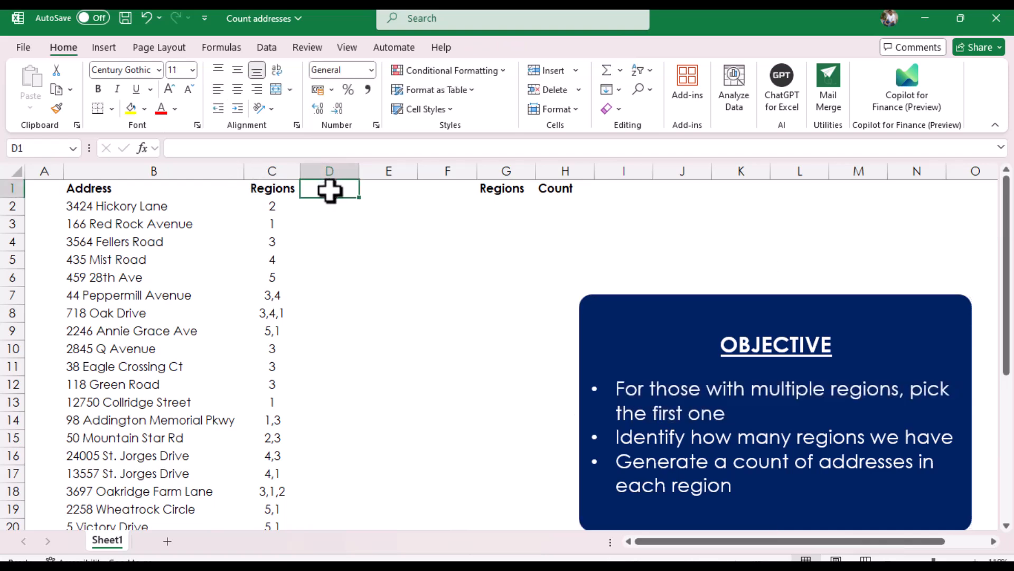
{"action": "type", "text": "Re"}
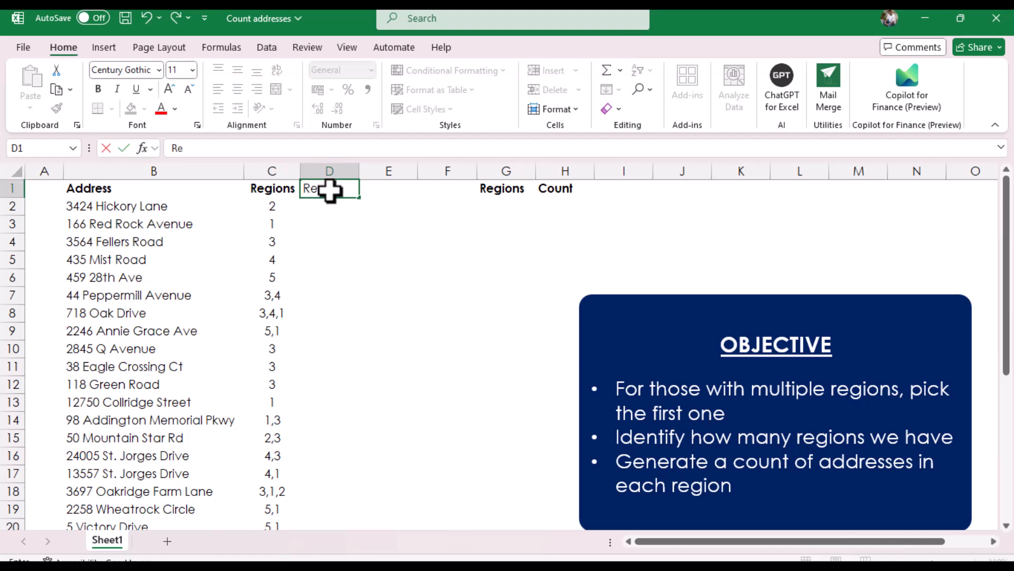
{"action": "type", "text": "gion"}
{"action": "key", "text": "ctrl+Return"}
{"action": "left_click", "coordinate": [98, 89]}
Enter =LEFT(C2,1) in cell D2 to extract the first region of the first address
{"action": "left_click", "coordinate": [333, 206]}
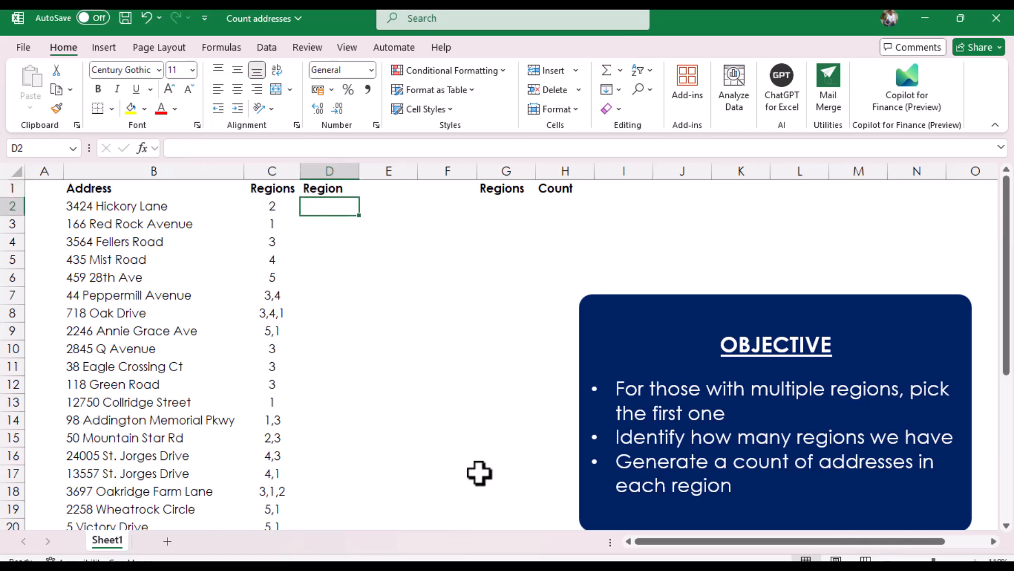
{"action": "type", "text": "=l"}
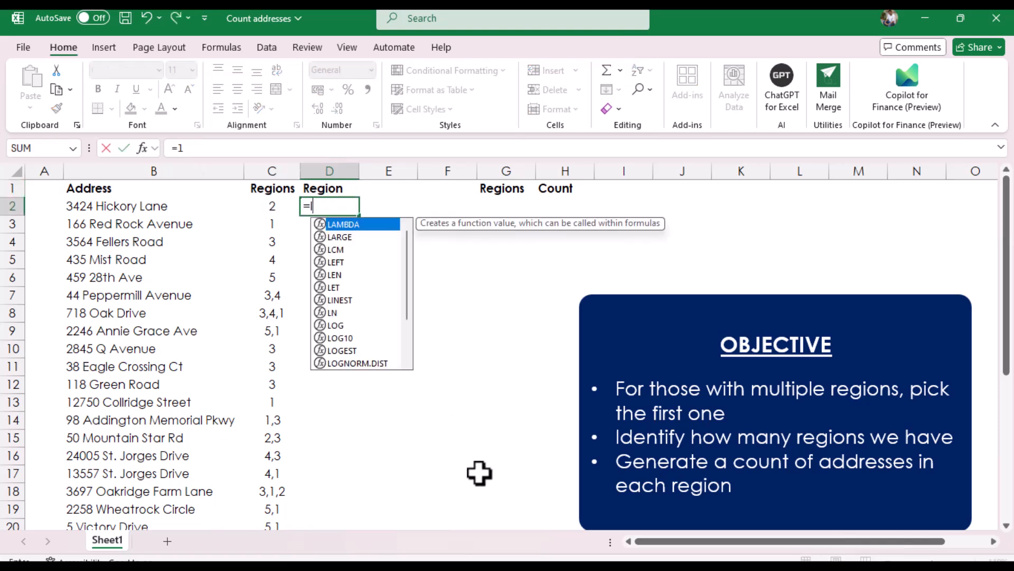
{"action": "type", "text": "eft"}
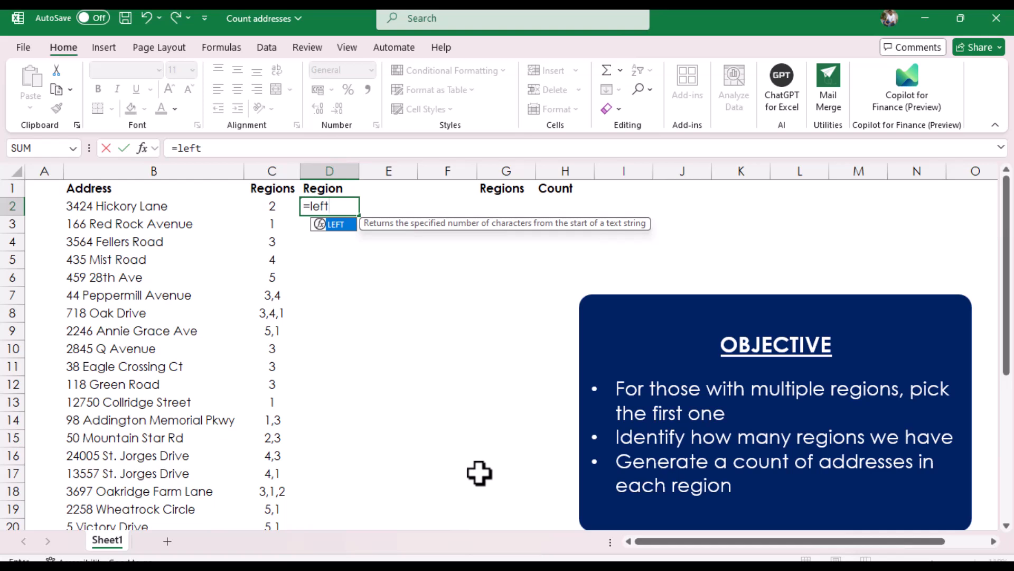
{"action": "type", "text": "("}
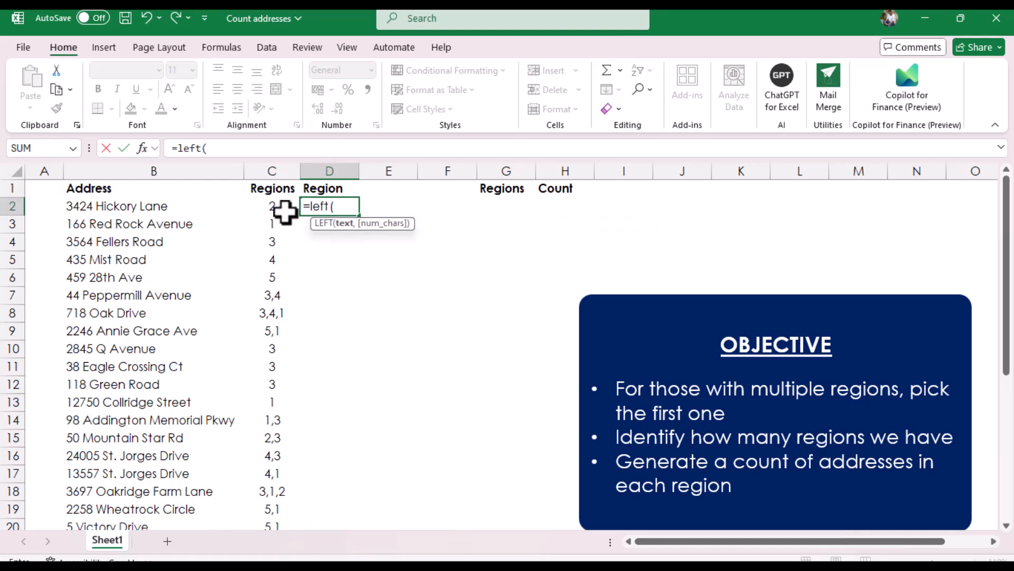
{"action": "left_click", "coordinate": [259, 205]}
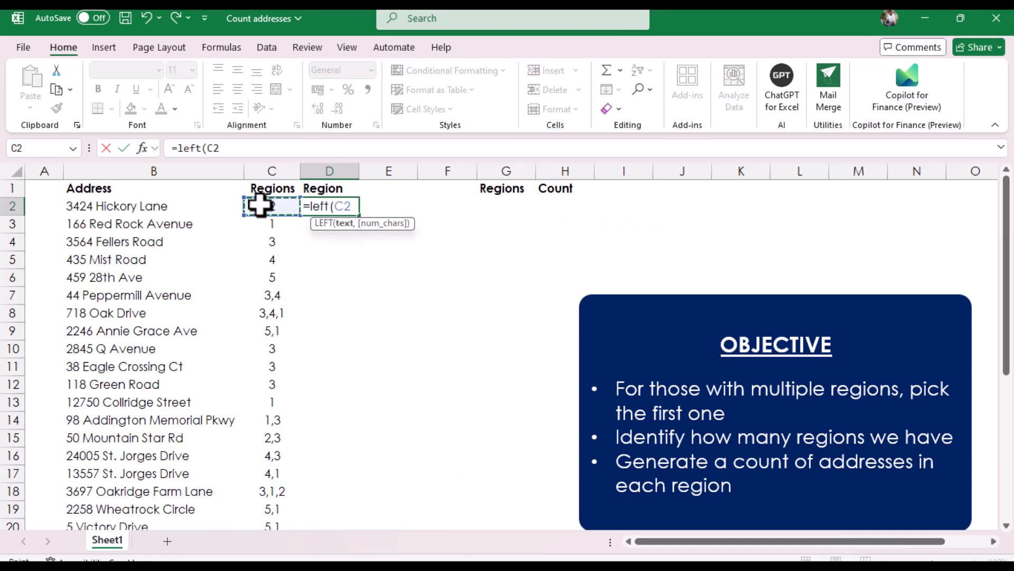
{"action": "type", "text": ",1"}
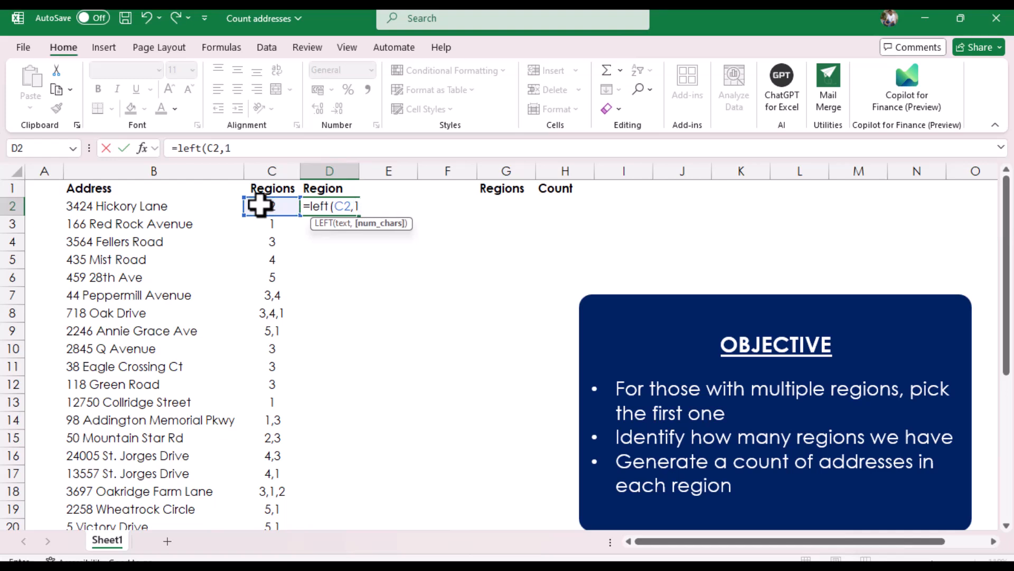
{"action": "type", "text": ")"}
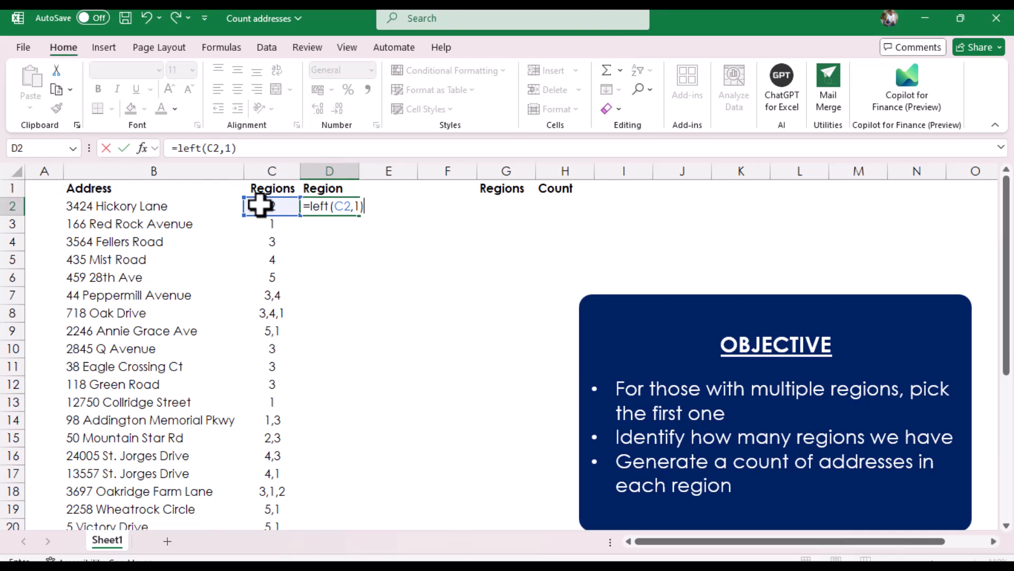
{"action": "key", "text": "Return"}
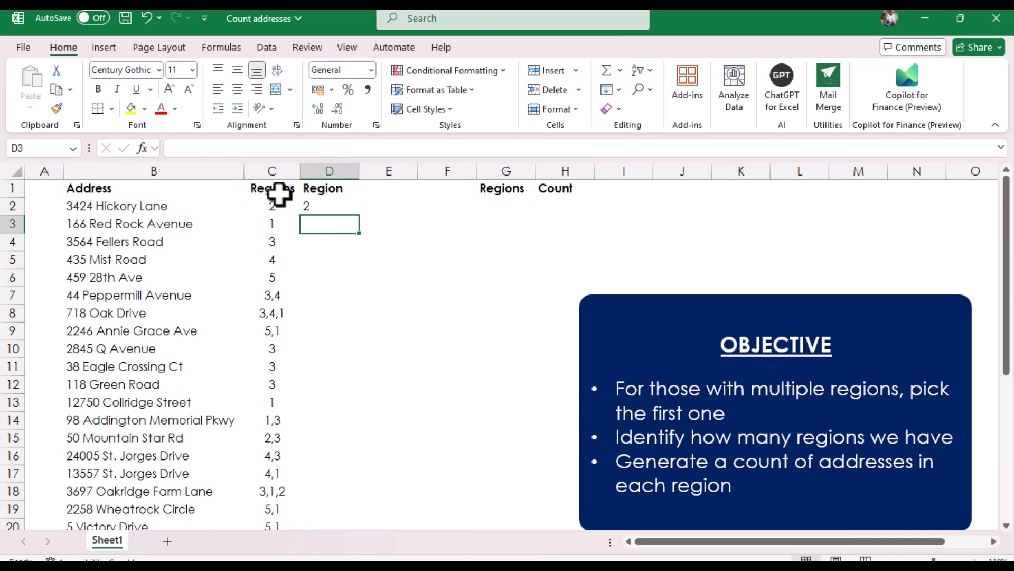
Copy the D2 formula down to the last address row and center the contents of column D
{"action": "left_click", "coordinate": [322, 207]}
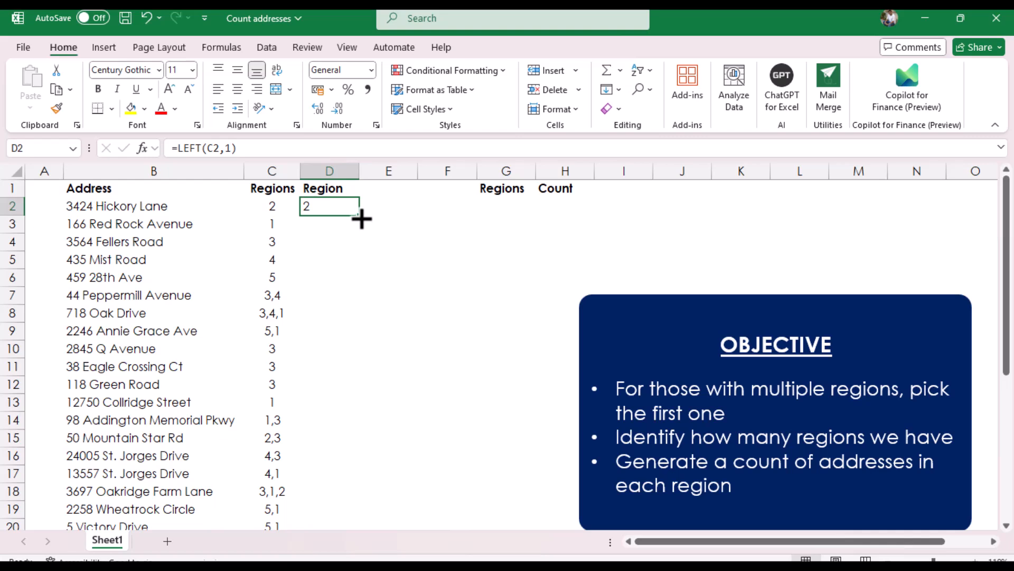
{"action": "double_click", "coordinate": [359, 216]}
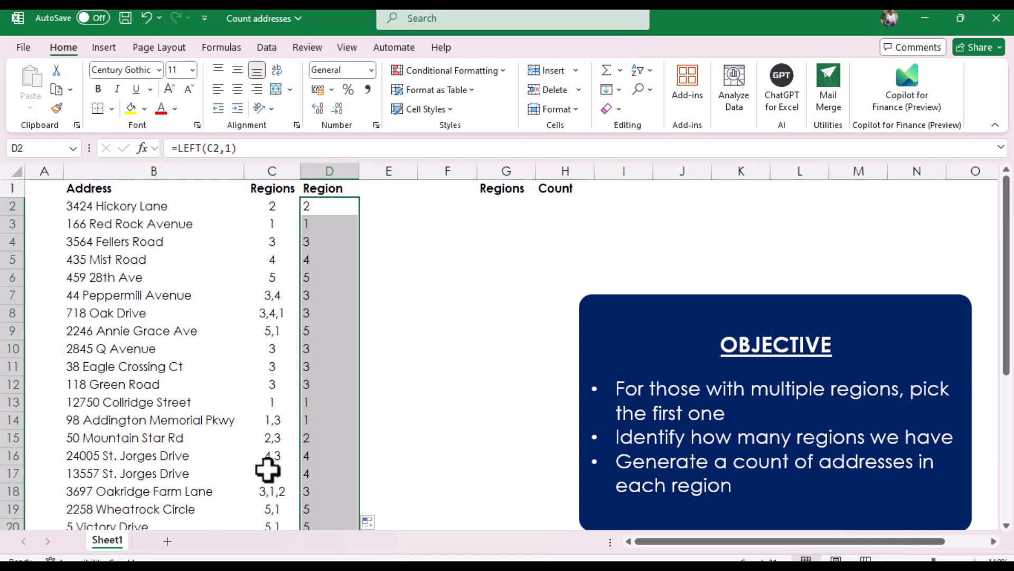
{"action": "left_click", "coordinate": [332, 168]}
{"action": "left_click", "coordinate": [234, 90]}
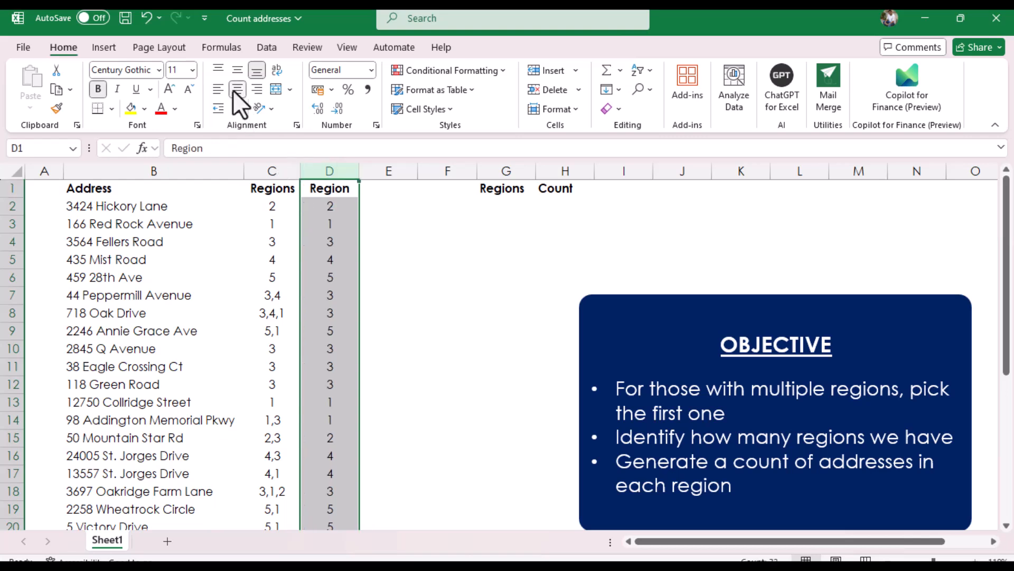
Insert a PivotTable from range B1:D32 into the existing worksheet at cell G2
{"action": "left_click", "coordinate": [492, 207]}
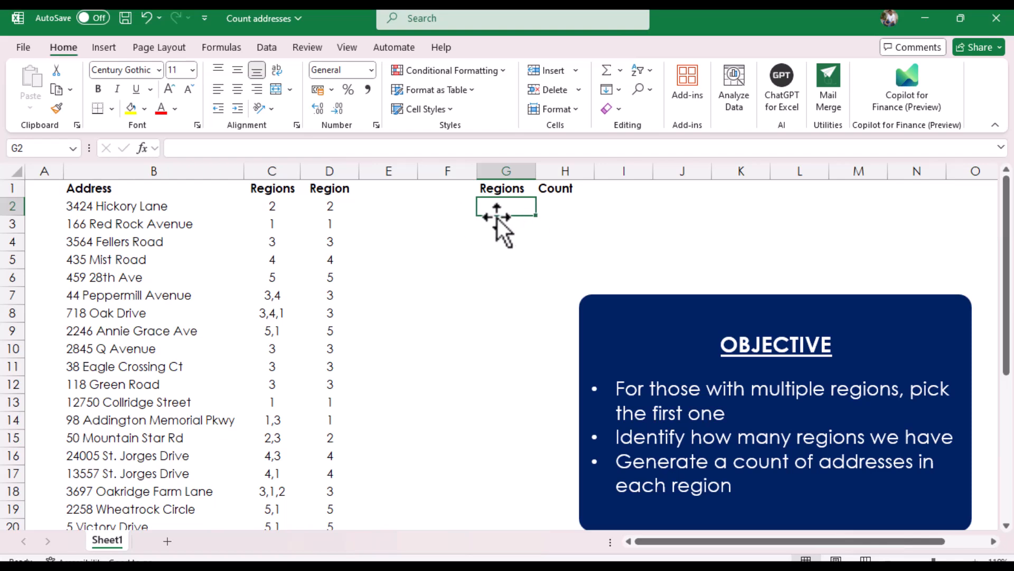
{"action": "left_click", "coordinate": [109, 53]}
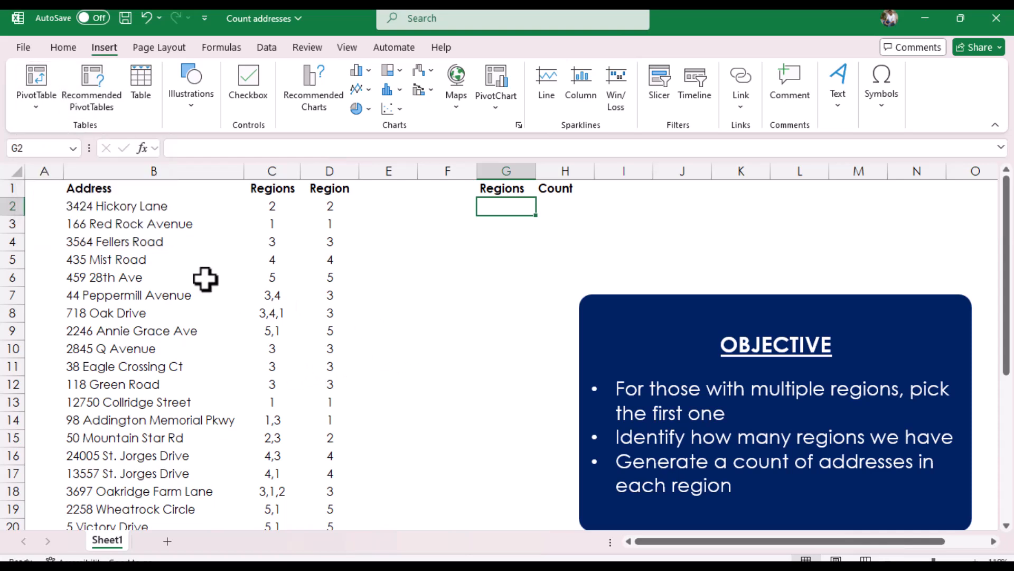
{"action": "left_click", "coordinate": [144, 258]}
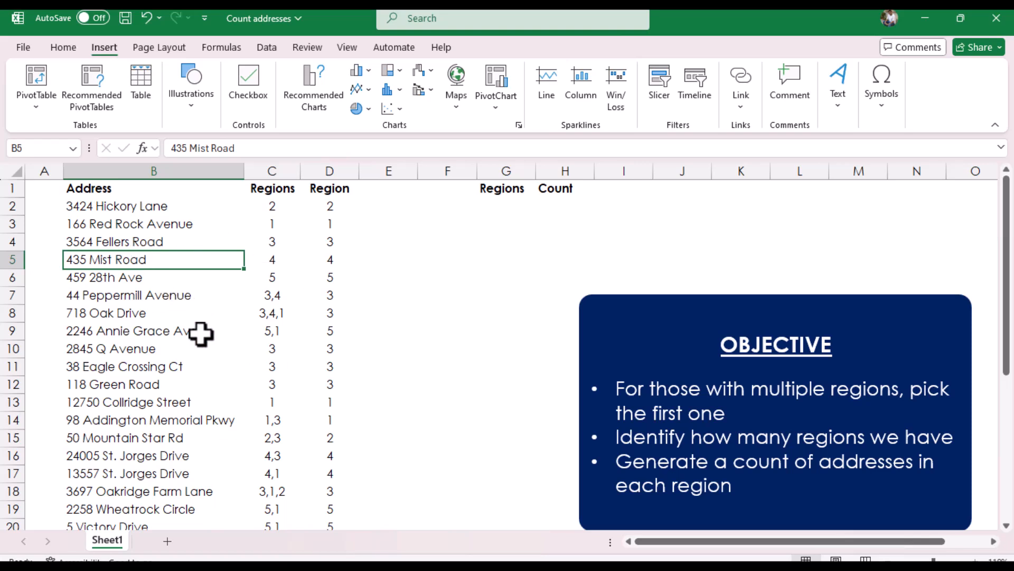
{"action": "left_click", "coordinate": [36, 72]}
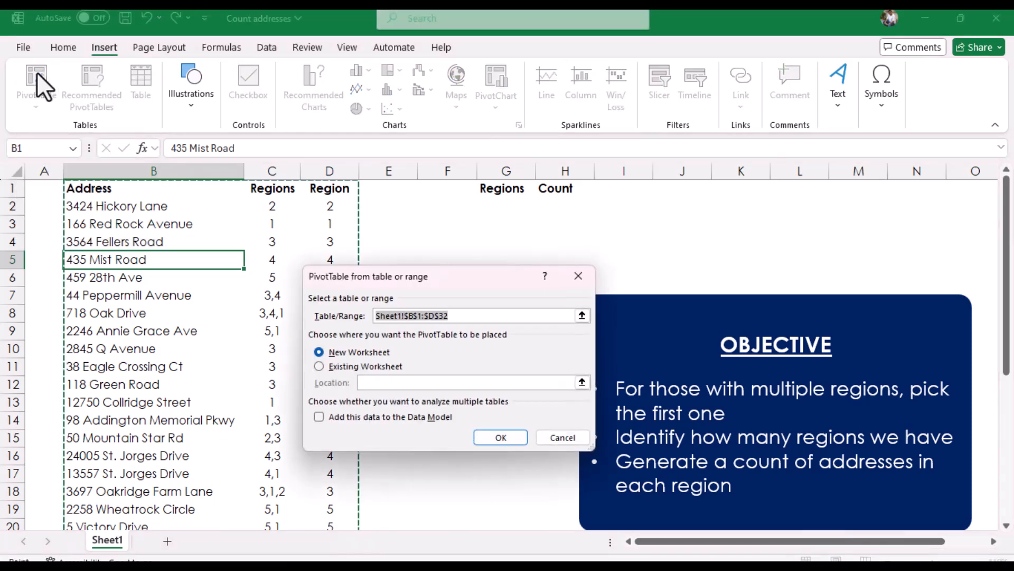
{"action": "left_click", "coordinate": [319, 364]}
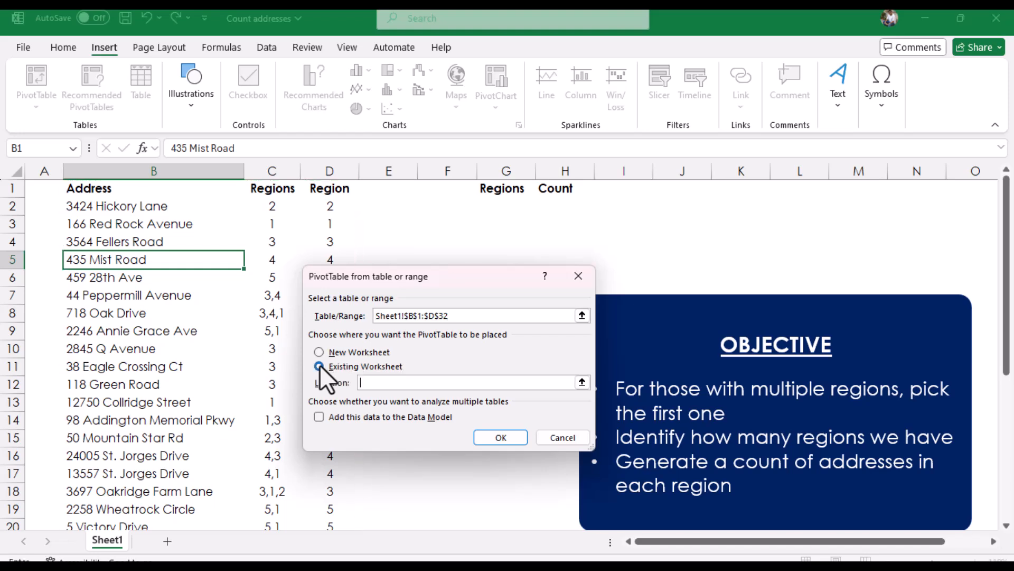
{"action": "left_click", "coordinate": [495, 207]}
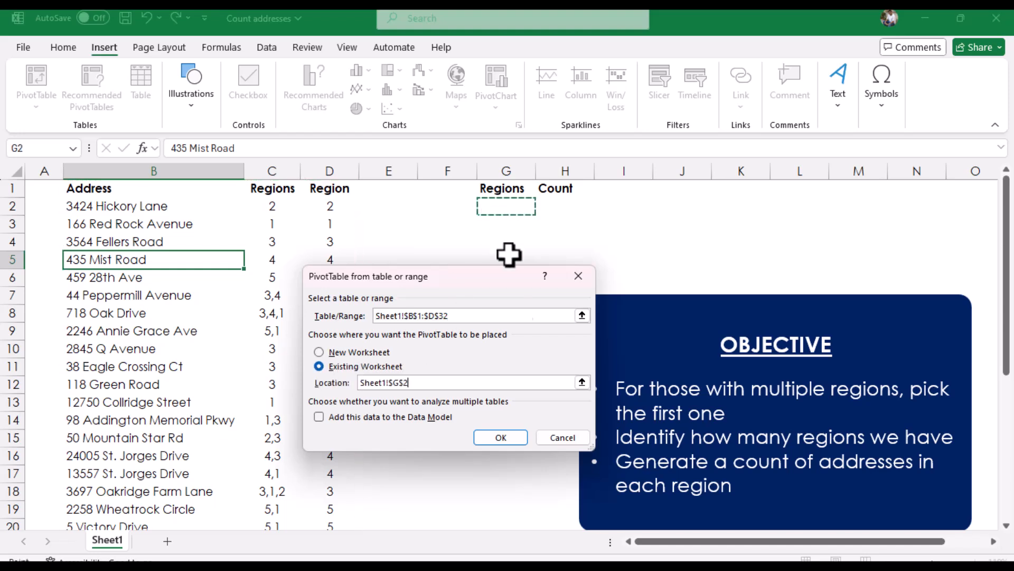
{"action": "left_click", "coordinate": [510, 435]}
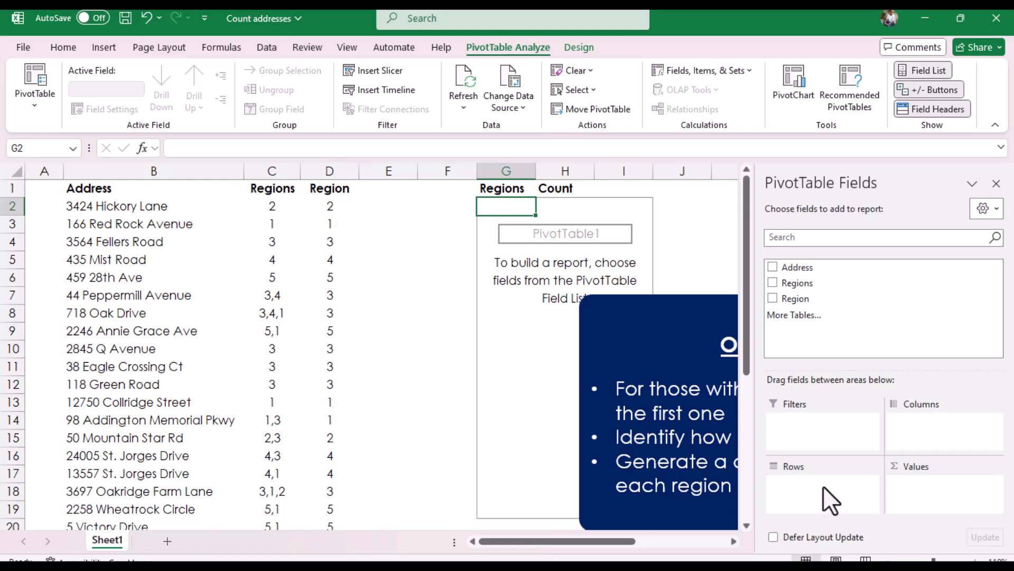
Use the Region field as the PivotTable's rows and as a count in its values, and close the field list
{"action": "left_click_drag", "start_coordinate": [799, 300], "coordinate": [797, 487]}
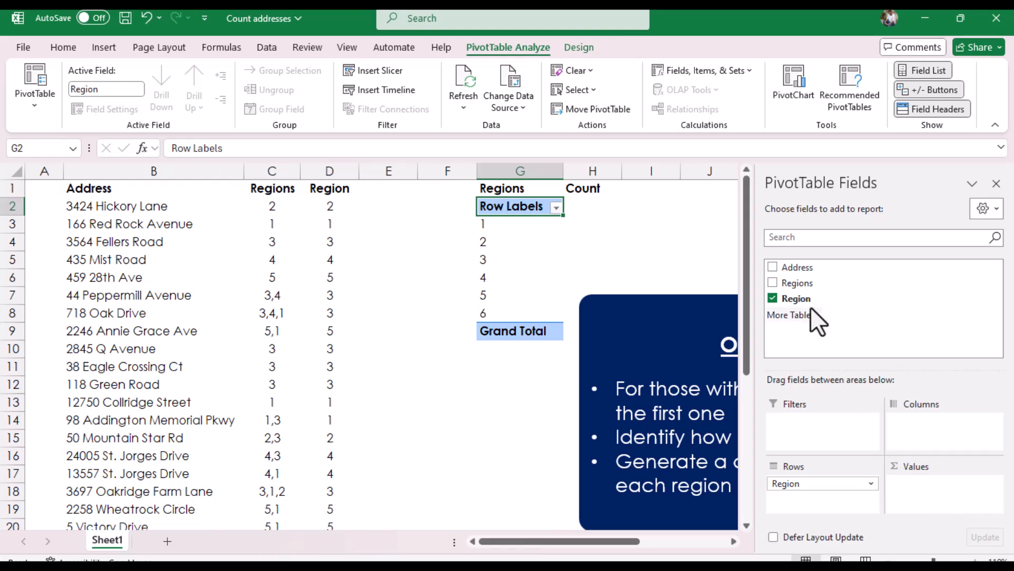
{"action": "left_click_drag", "start_coordinate": [801, 301], "coordinate": [910, 486]}
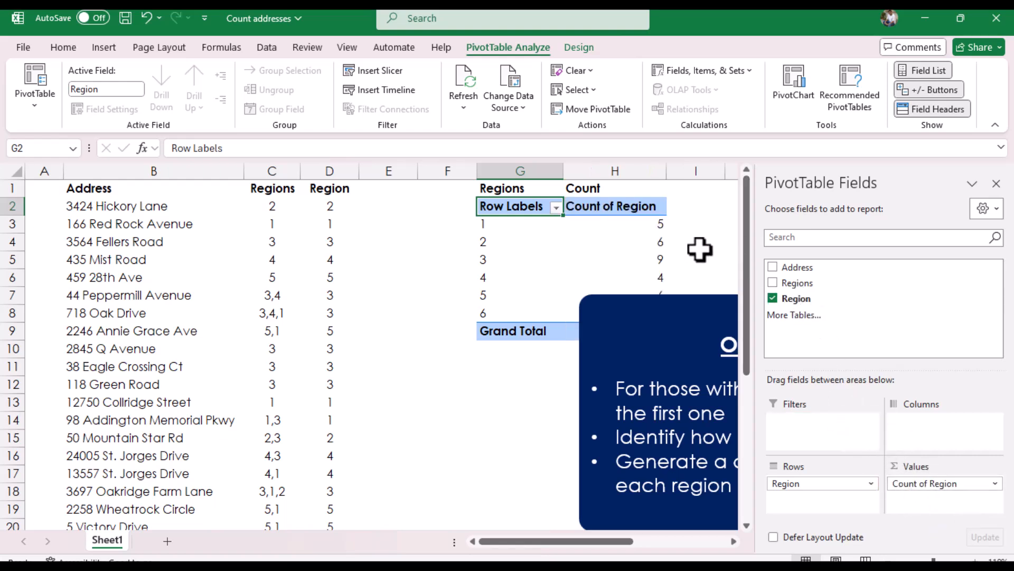
{"action": "left_click", "coordinate": [997, 184]}
Move the OBJECTIVE box directly below the PivotTable so that it no longer covers the counts
{"action": "left_click_drag", "start_coordinate": [812, 295], "coordinate": [675, 350]}
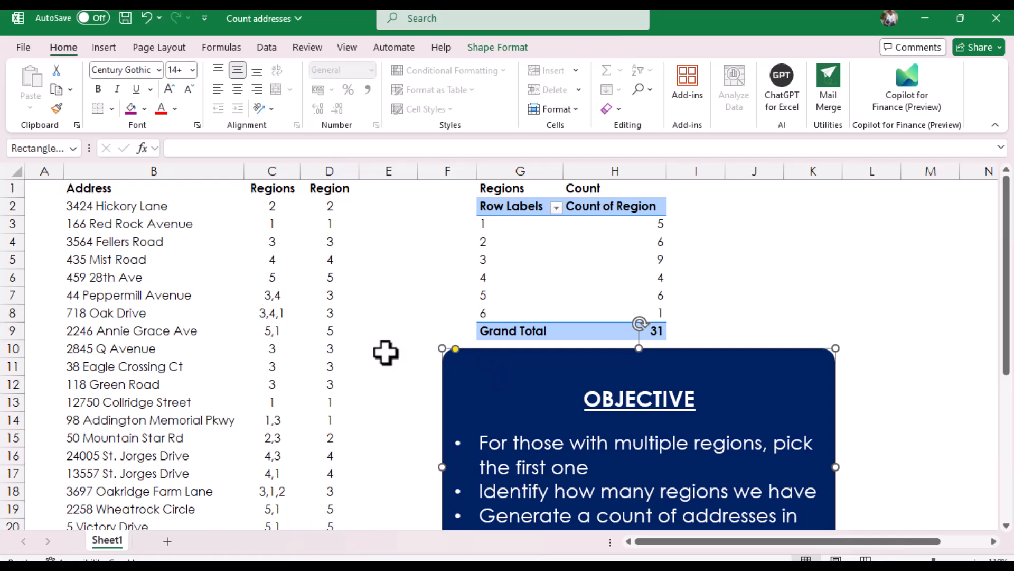
{"action": "left_click", "coordinate": [819, 297]}
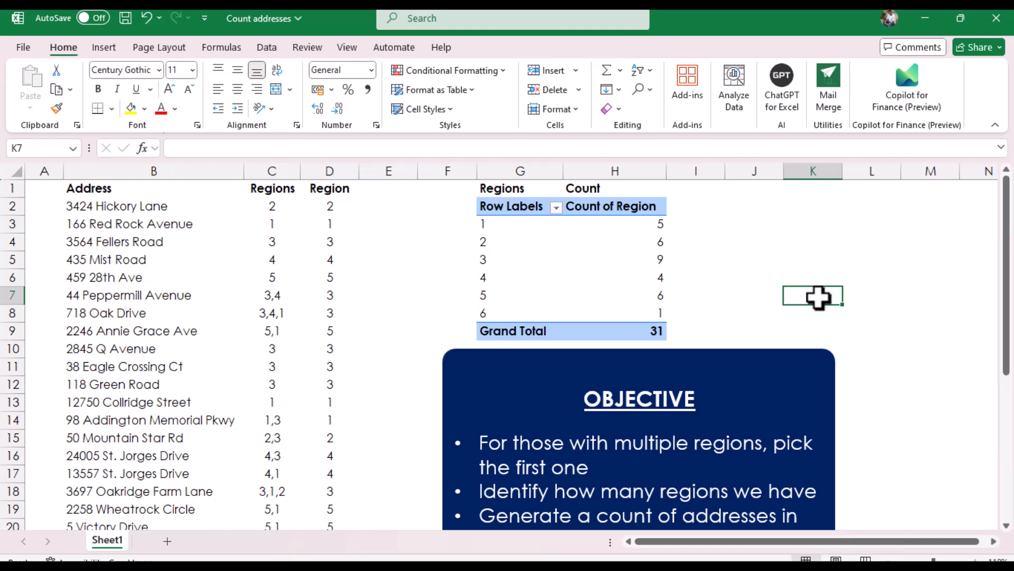